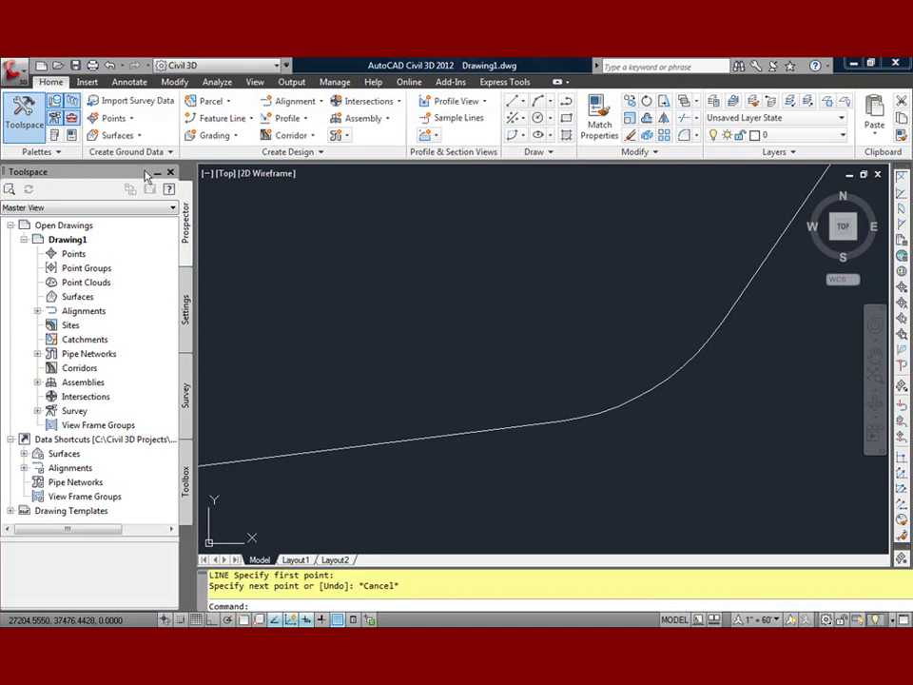
- Show the Tool Palettes window and draw a short one-segment line above the curve with L
click(55, 140)
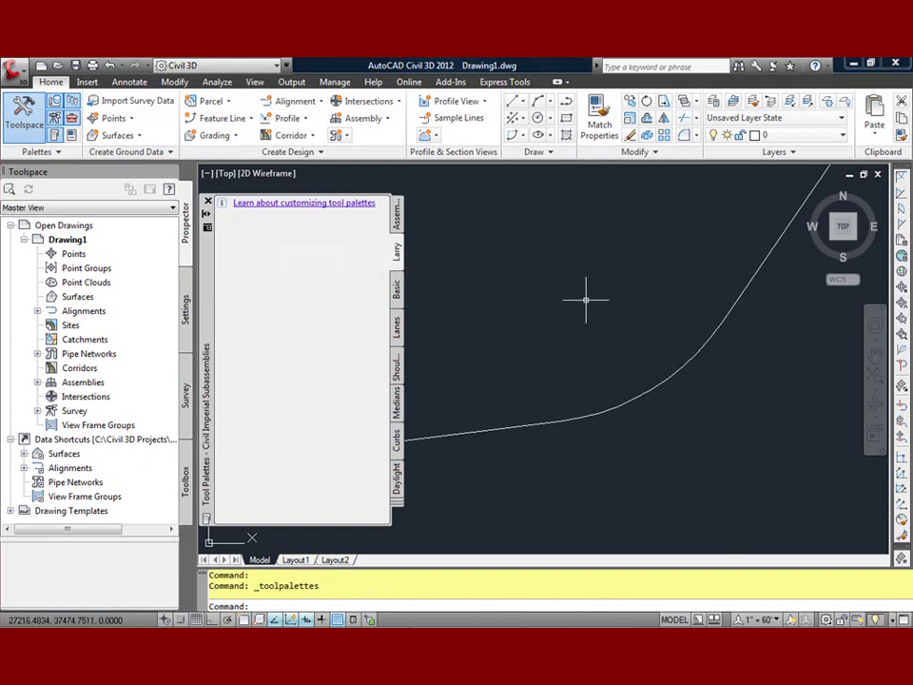
text(l)
key(Return)
click(510, 279)
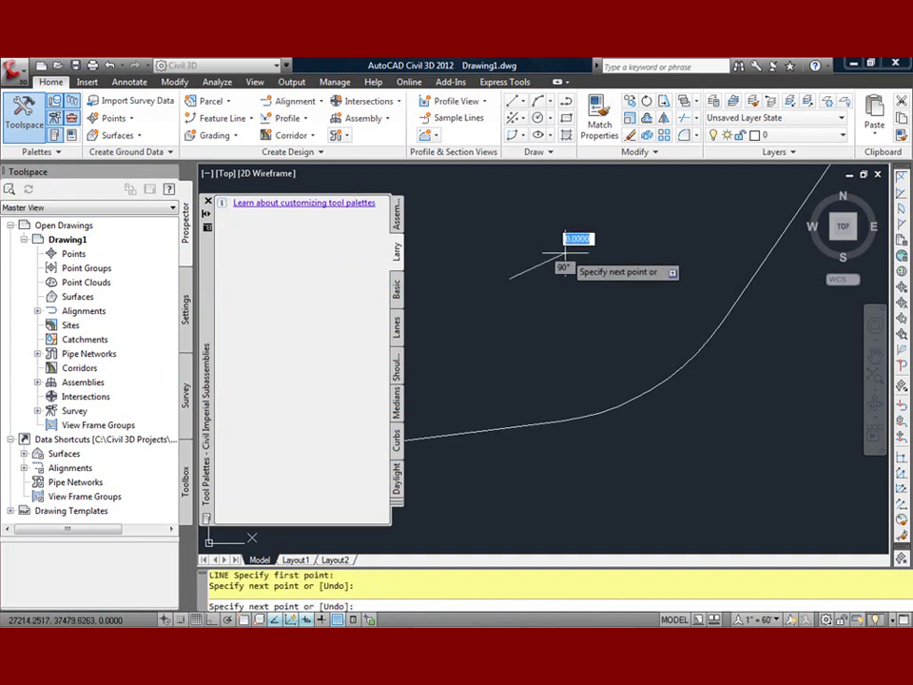
key(Return)
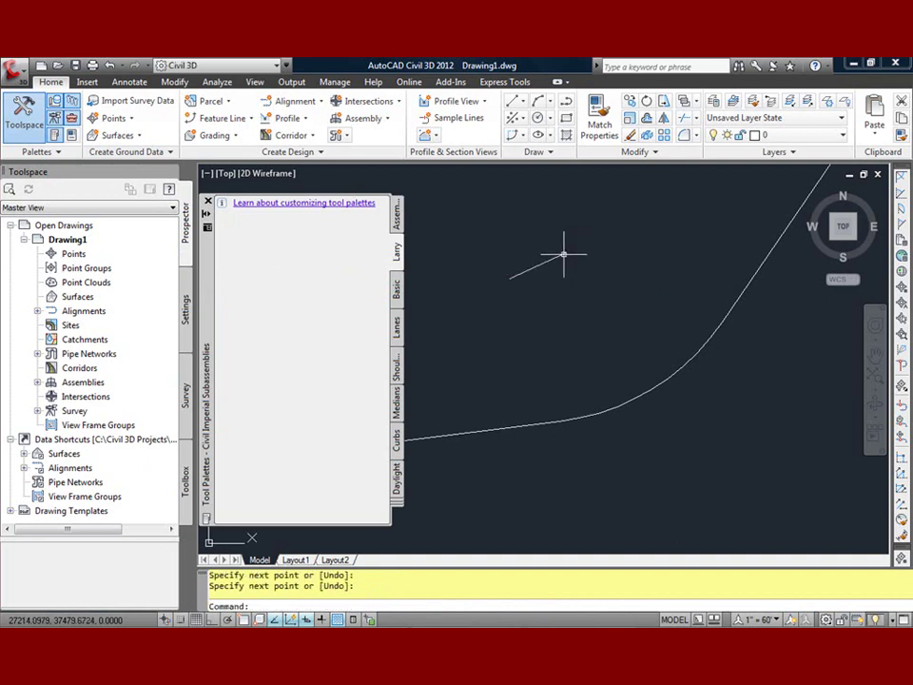
- Save the drawing as Drawing12.dwg from the application menu, then select the short line
click(15, 70)
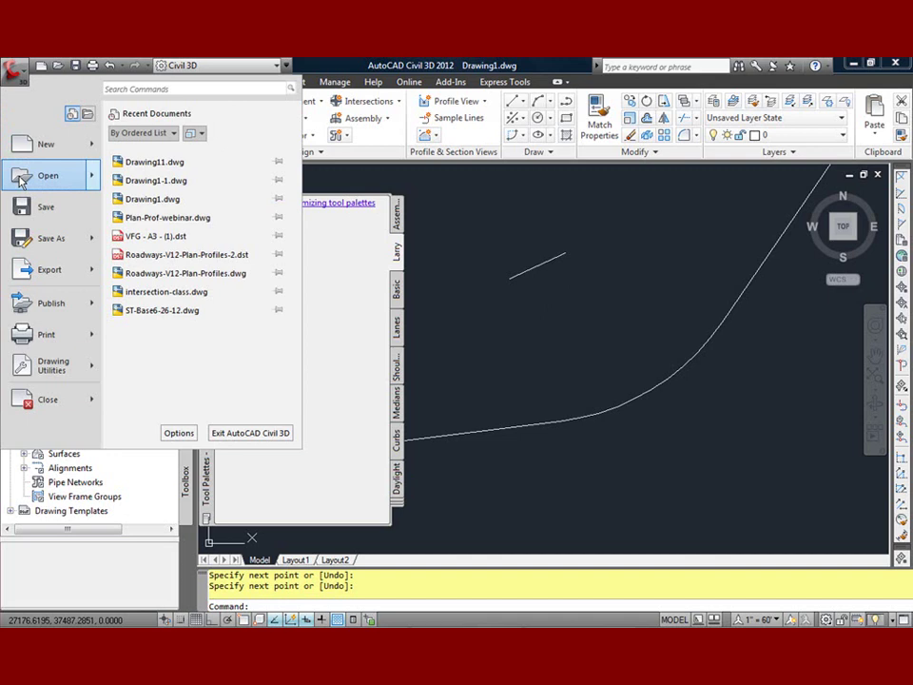
click(17, 206)
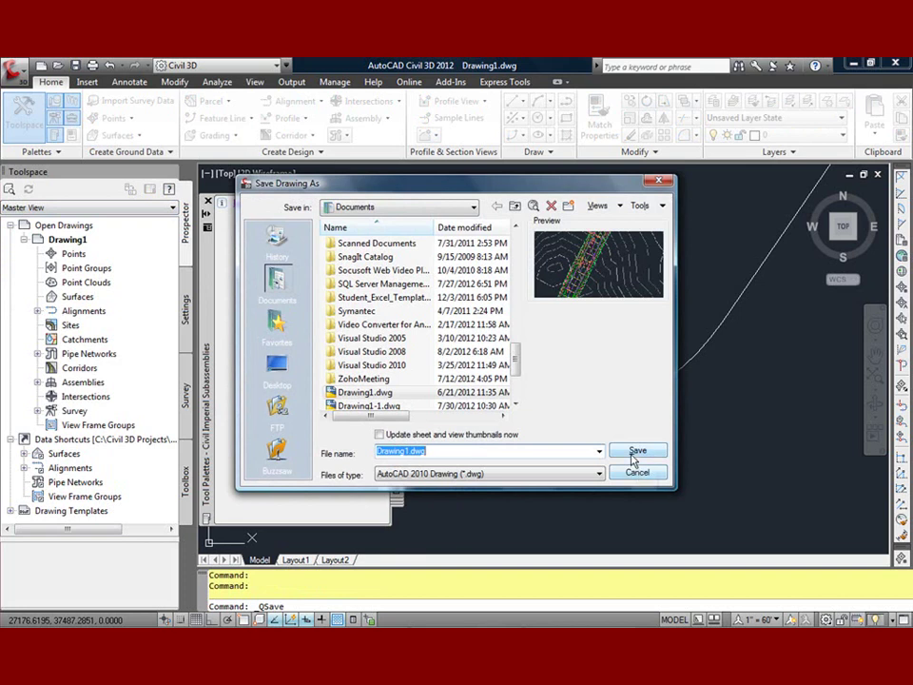
click(633, 455)
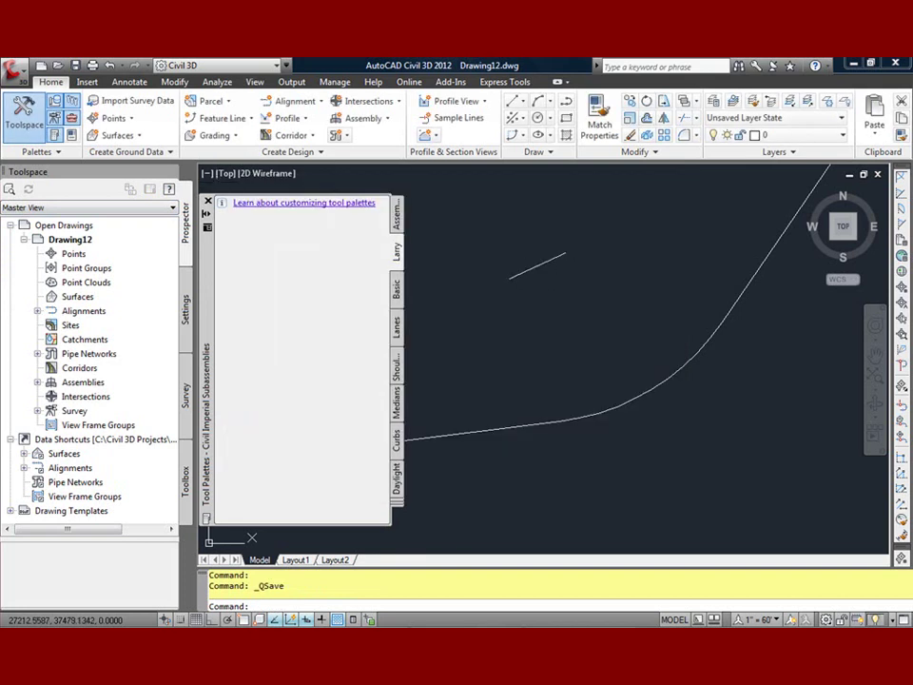
click(545, 261)
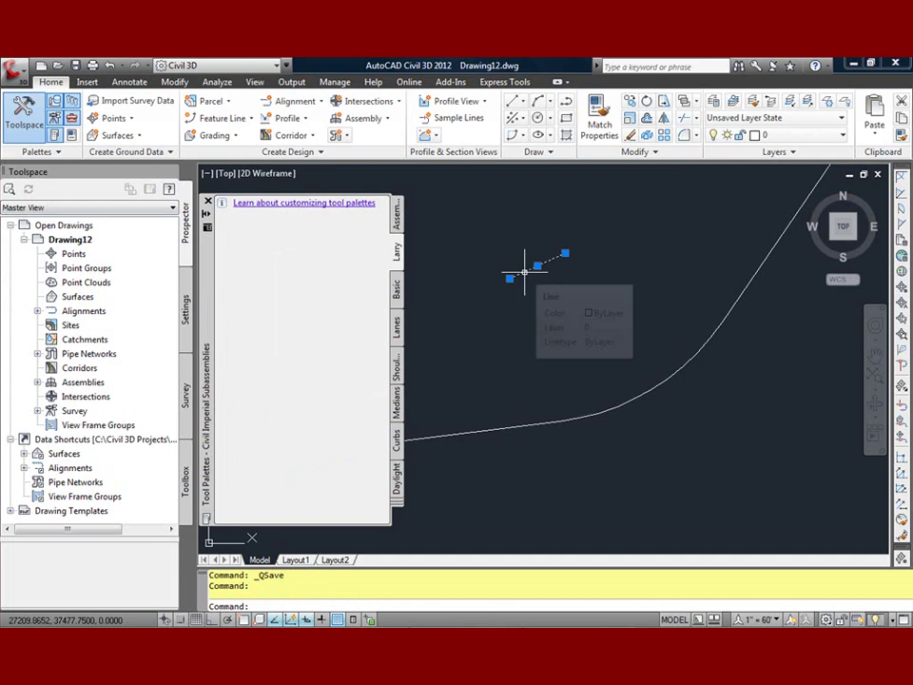
- Drag the short line onto the empty Larry palette as a Line tool and open its Tool Properties
drag(528, 269, 301, 278)
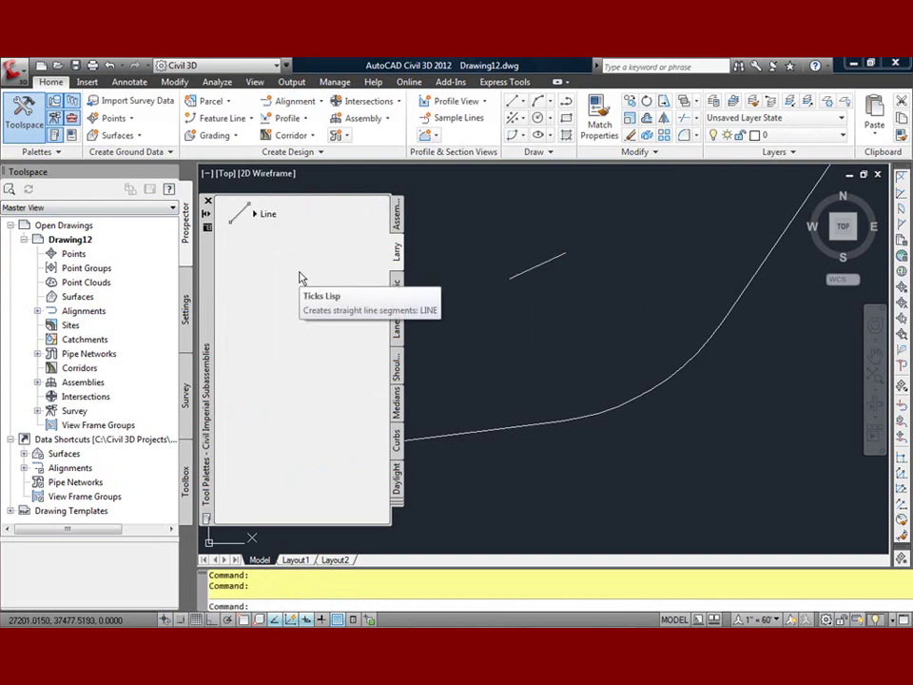
right_click(241, 217)
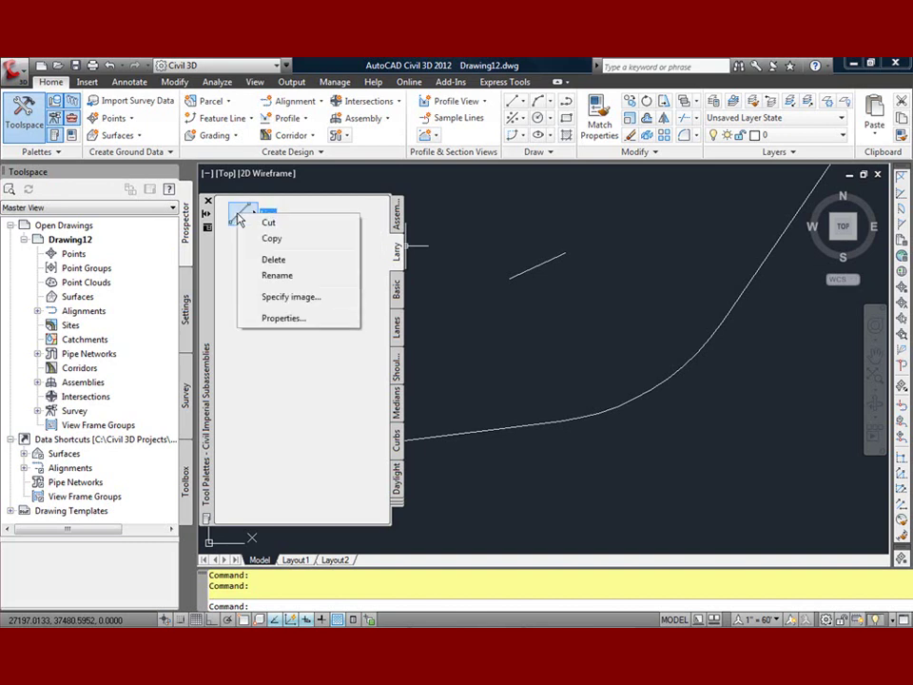
click(282, 321)
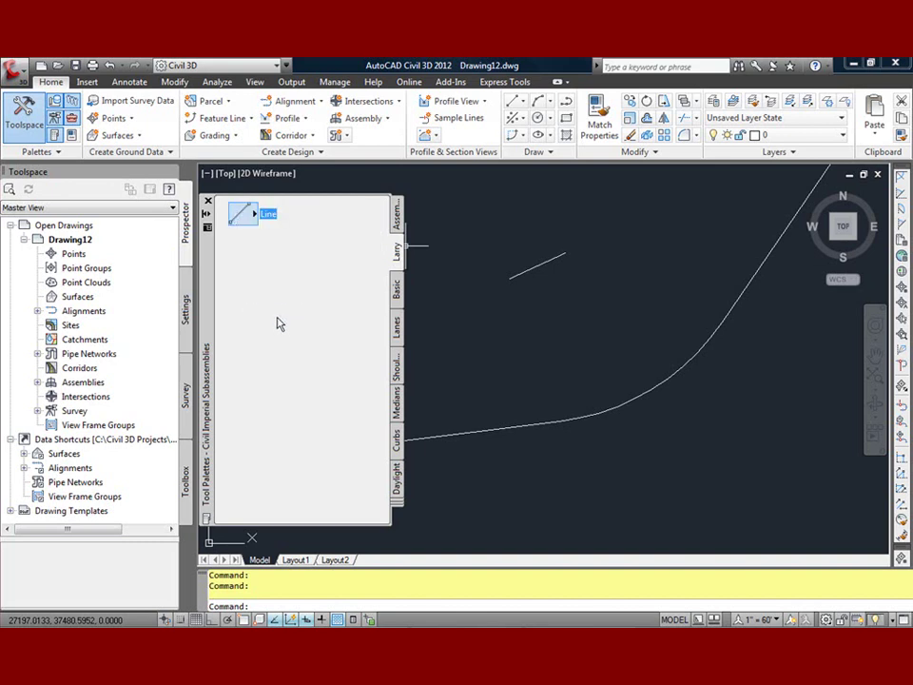
drag(489, 204, 466, 170)
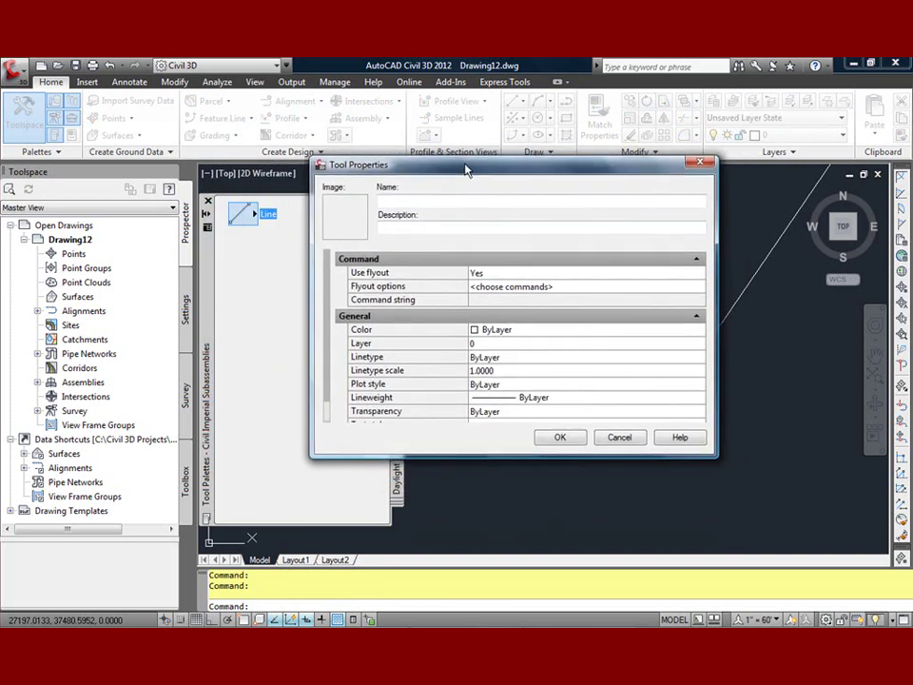
- Name the tool 'Ticks Lisp', set Use flyout to No, and set command (LOAD "C:/LISP/TICKS.LSP");TICKS
click(418, 200)
text(T)
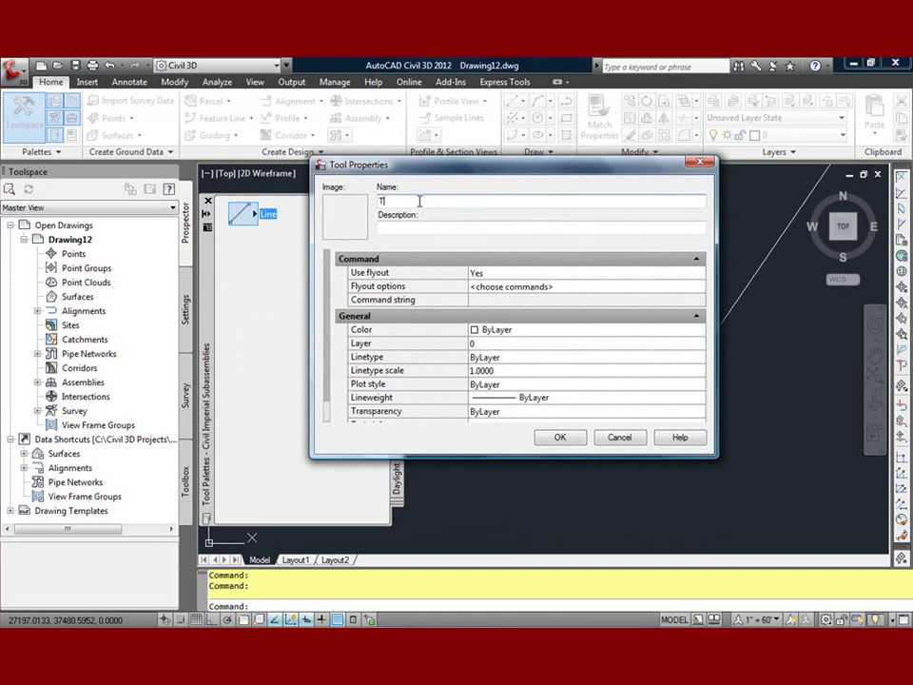
text(icks Lisp)
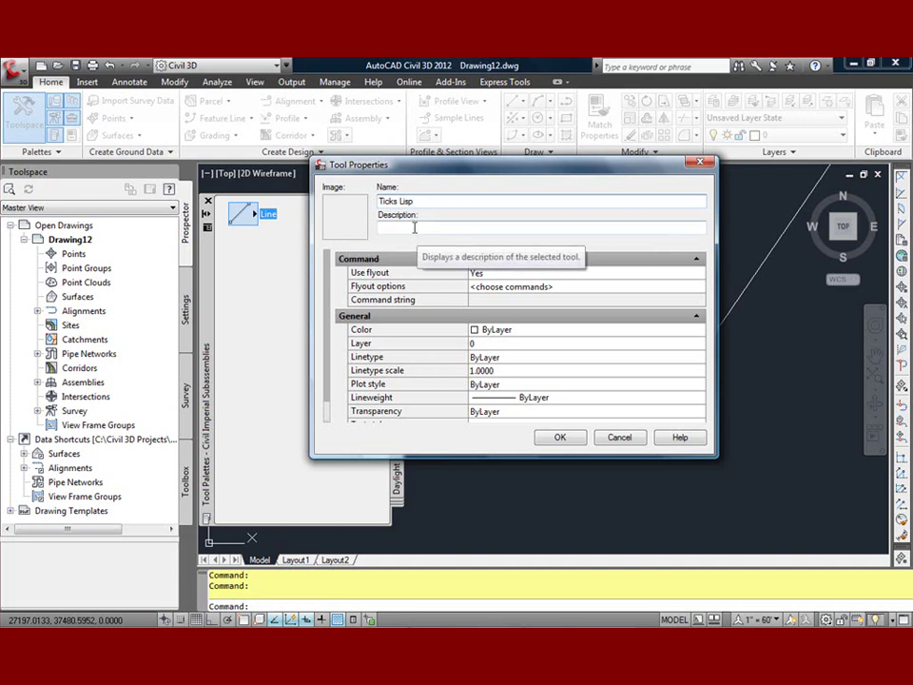
click(515, 275)
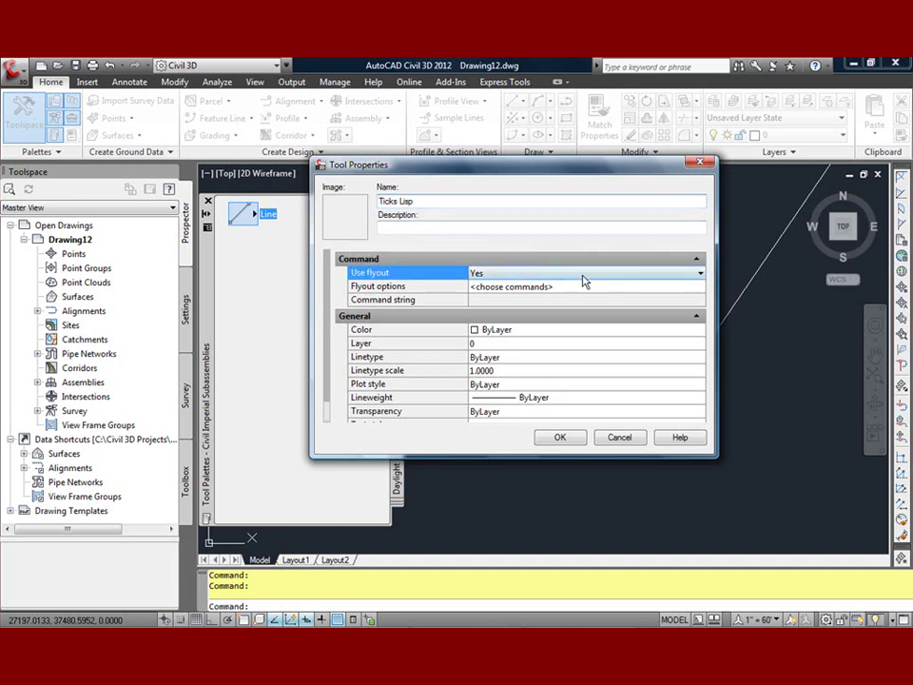
click(519, 275)
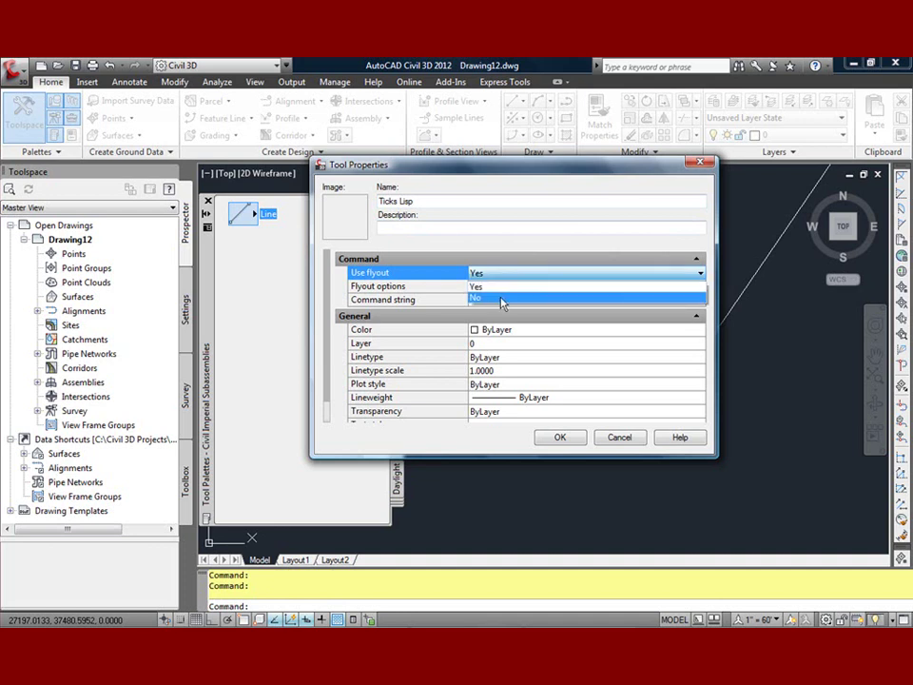
click(501, 301)
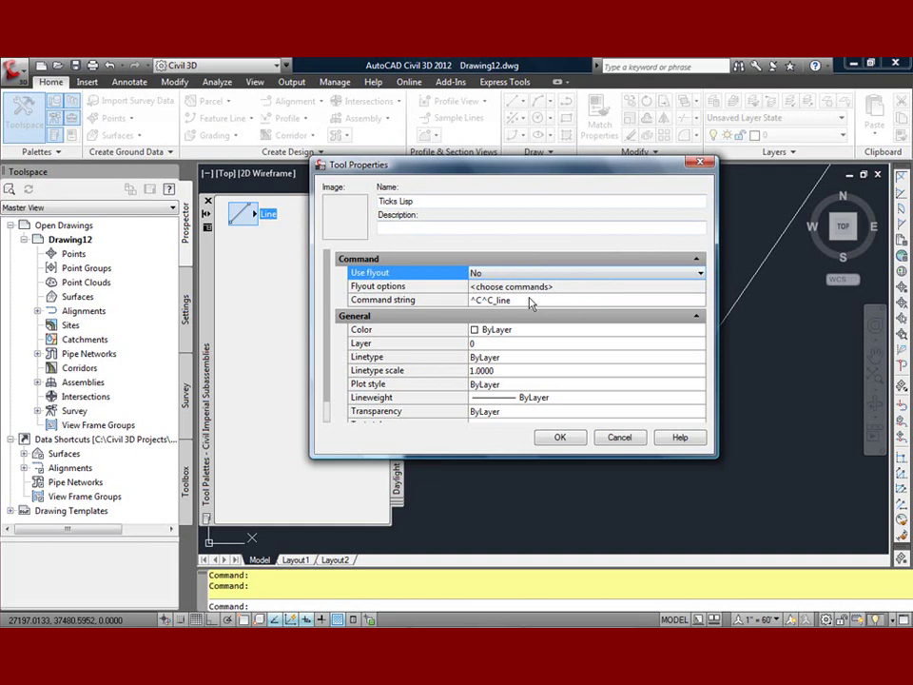
click(524, 300)
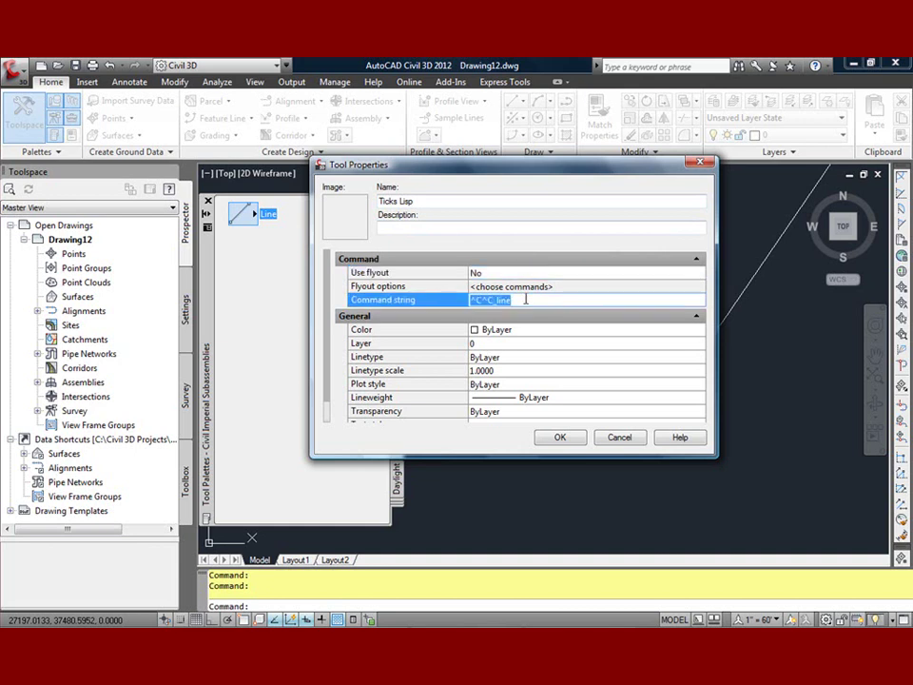
key(BackSpace)
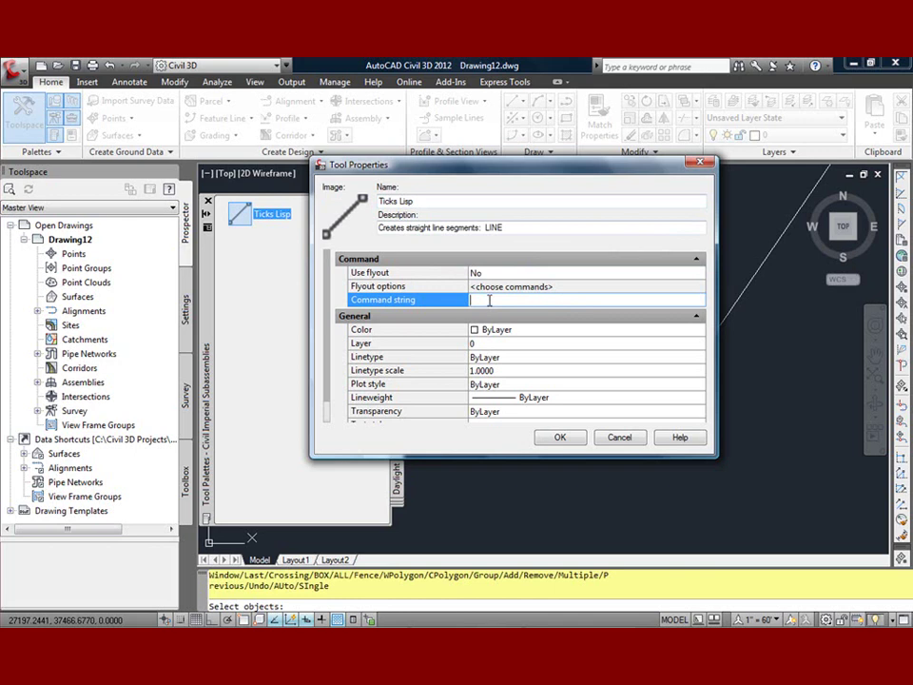
text((LOAD "C:/LISP/TICKS.LSP");TICKS;)
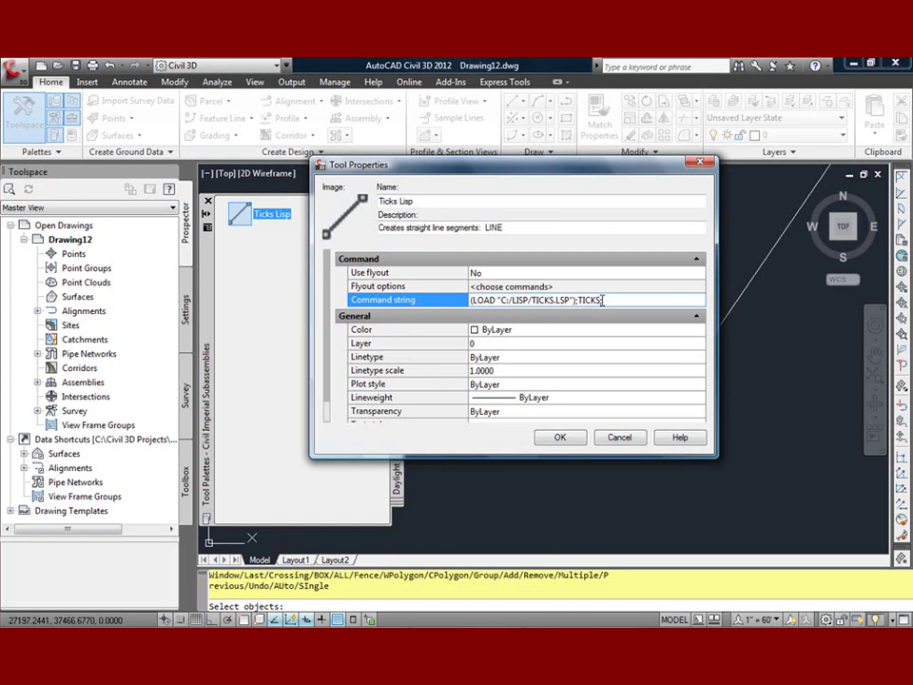
click(555, 437)
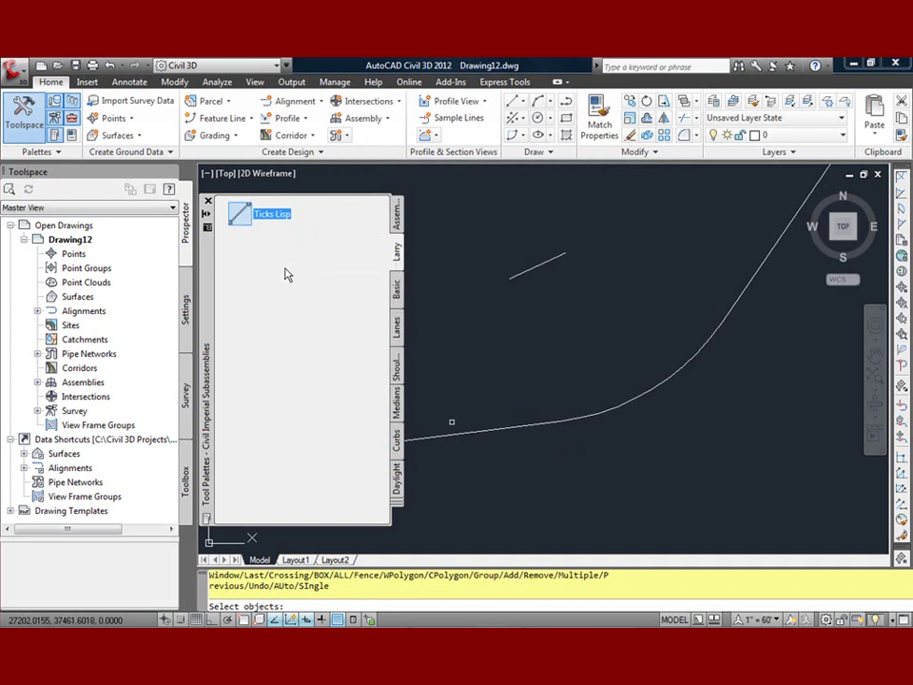
- Add a separator to the palette and move Ticks Lisp below it
right_click(367, 255)
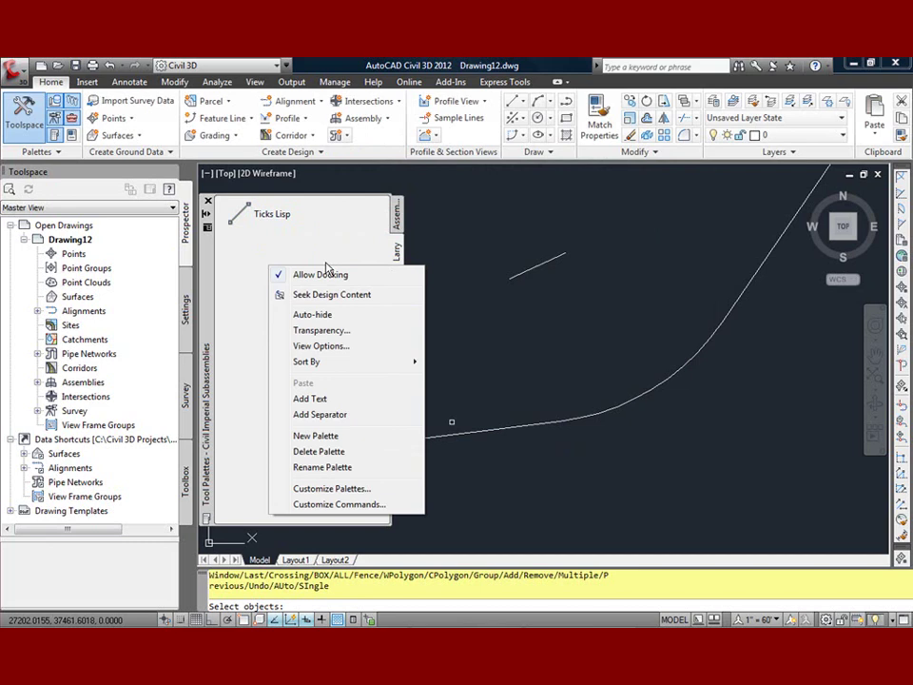
click(317, 418)
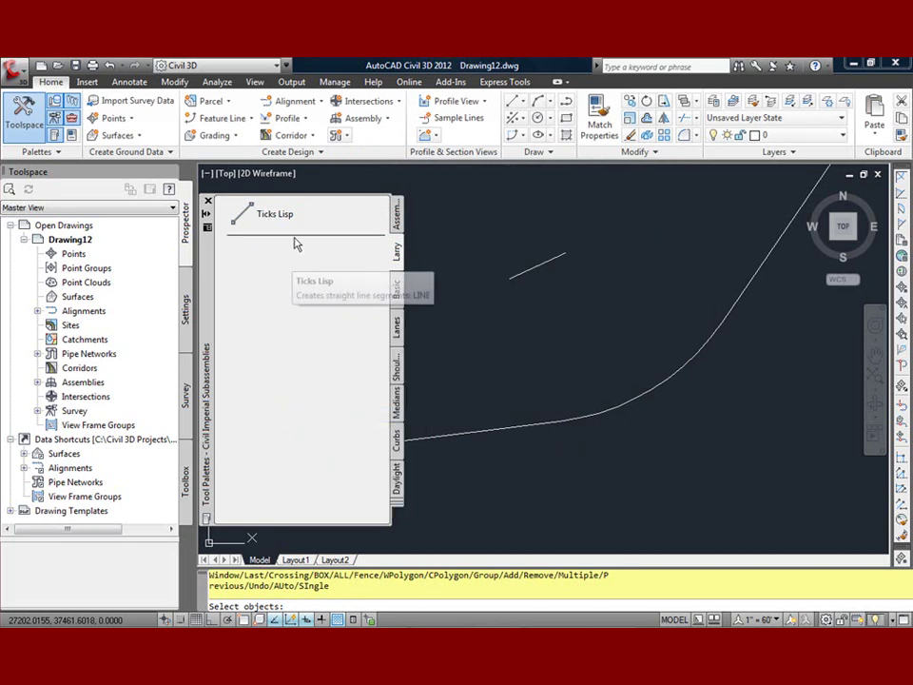
drag(260, 212, 271, 265)
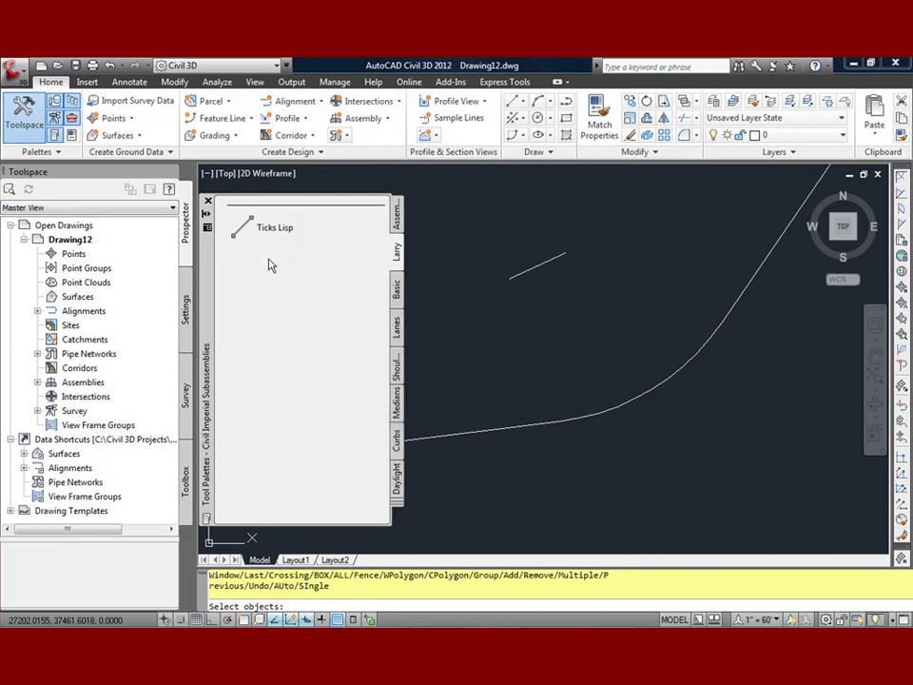
- Add a text label named 'Lisp Routines' and place it above Ticks Lisp
right_click(272, 299)
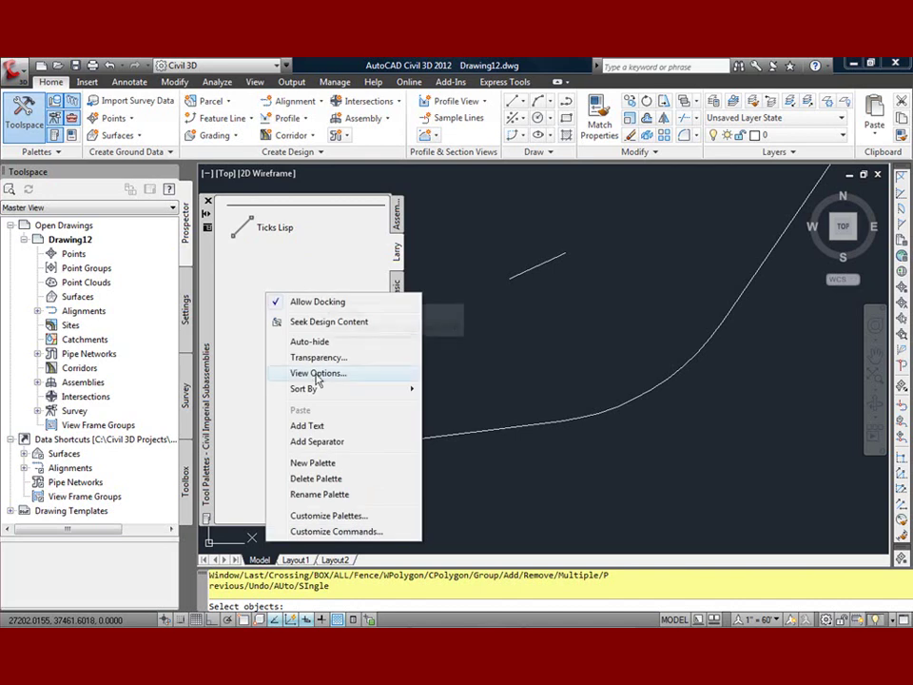
click(314, 426)
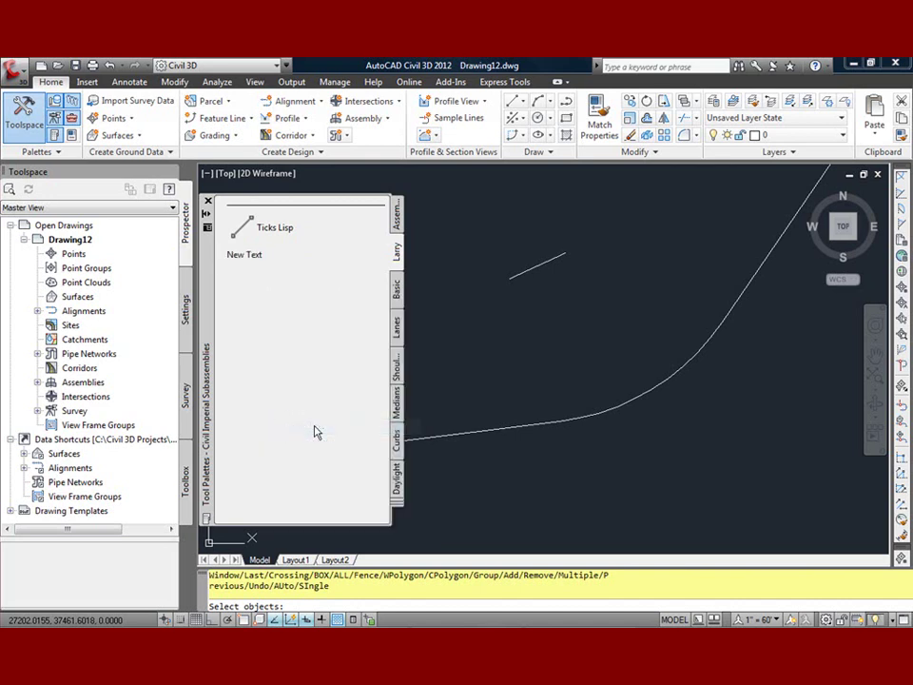
right_click(243, 256)
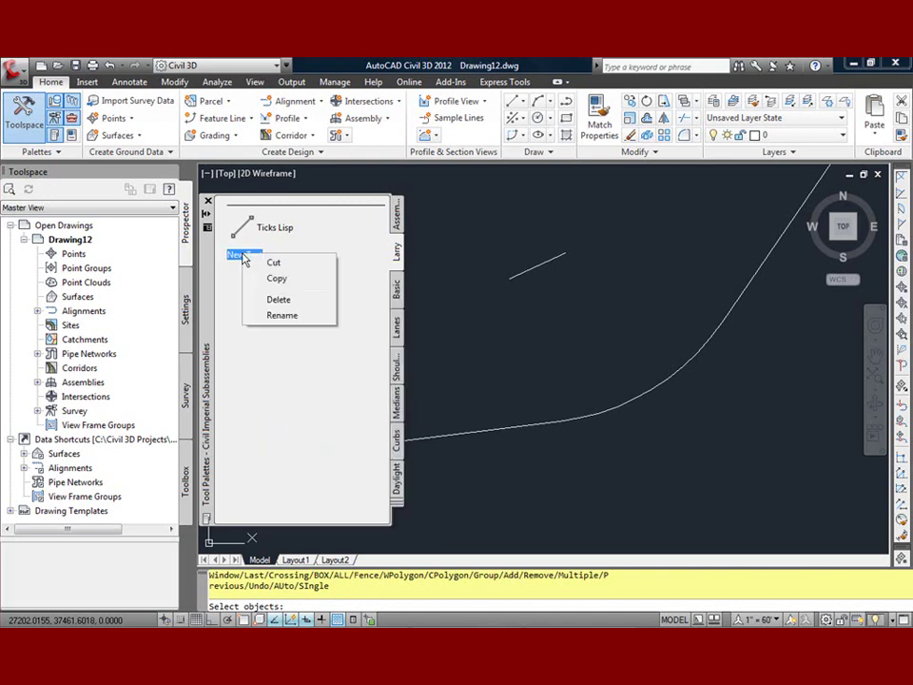
click(282, 316)
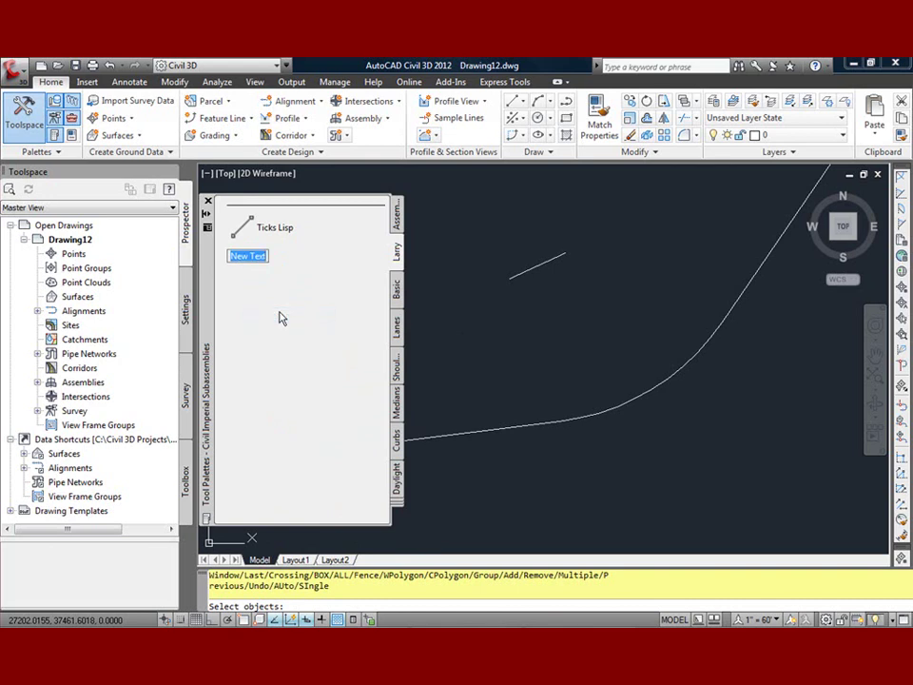
text(Lisp Routines)
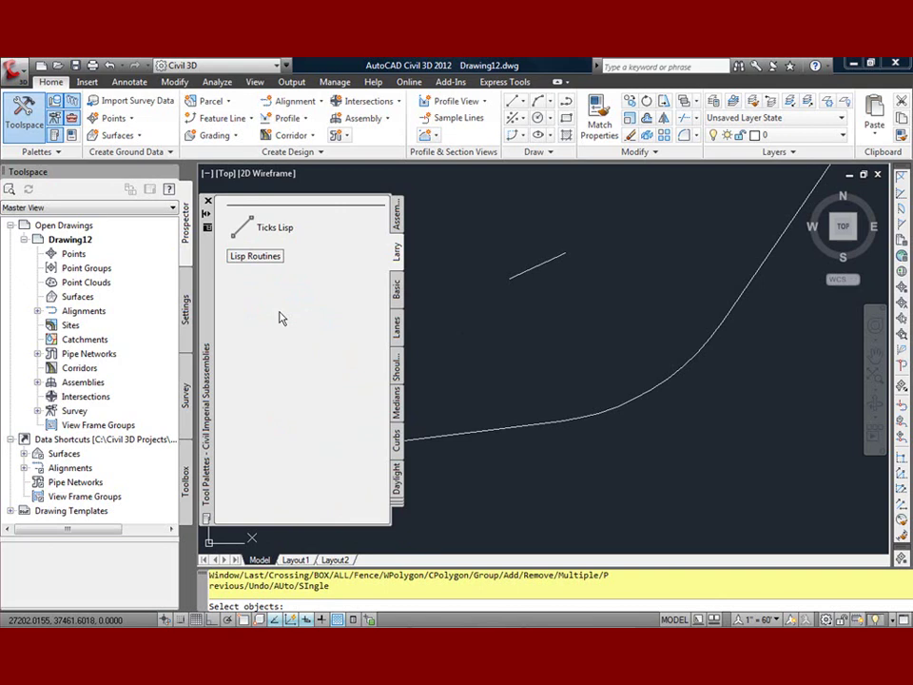
key(Return)
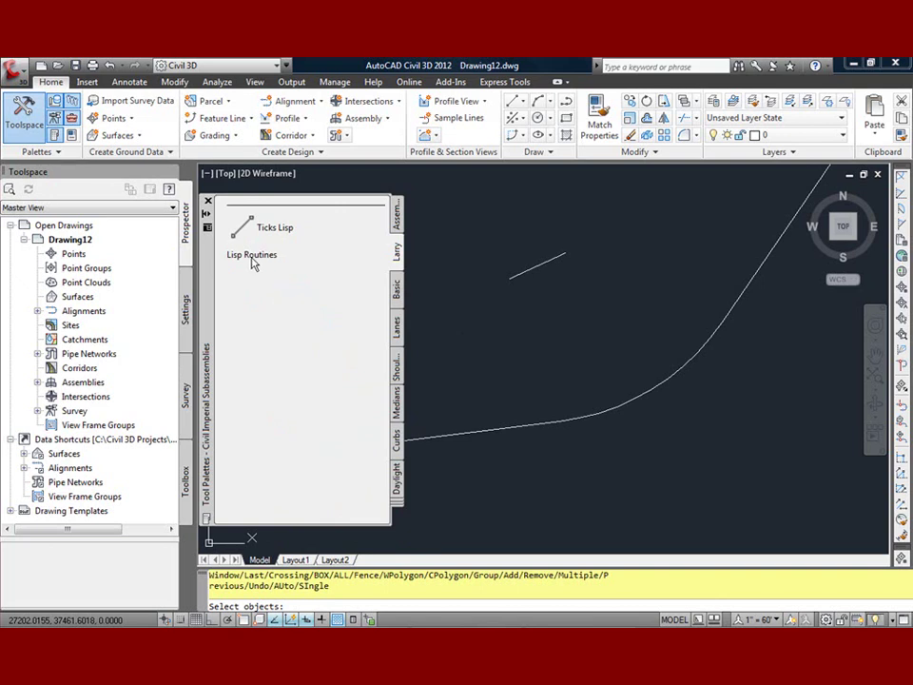
drag(252, 262, 260, 212)
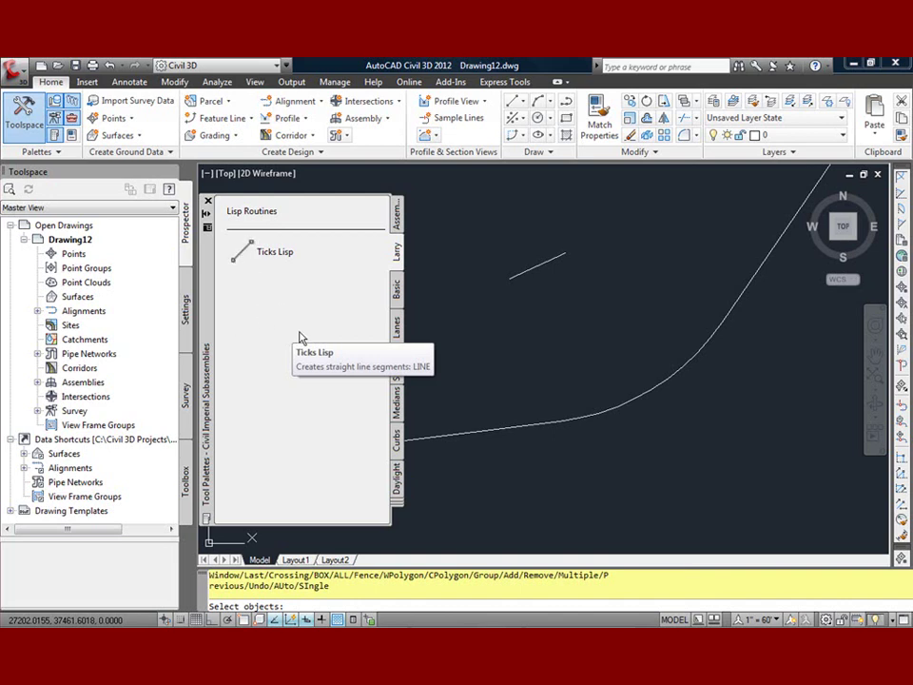
- Cancel the pending prompt and erase the short stray line
key(Escape)
click(534, 266)
key(Delete)
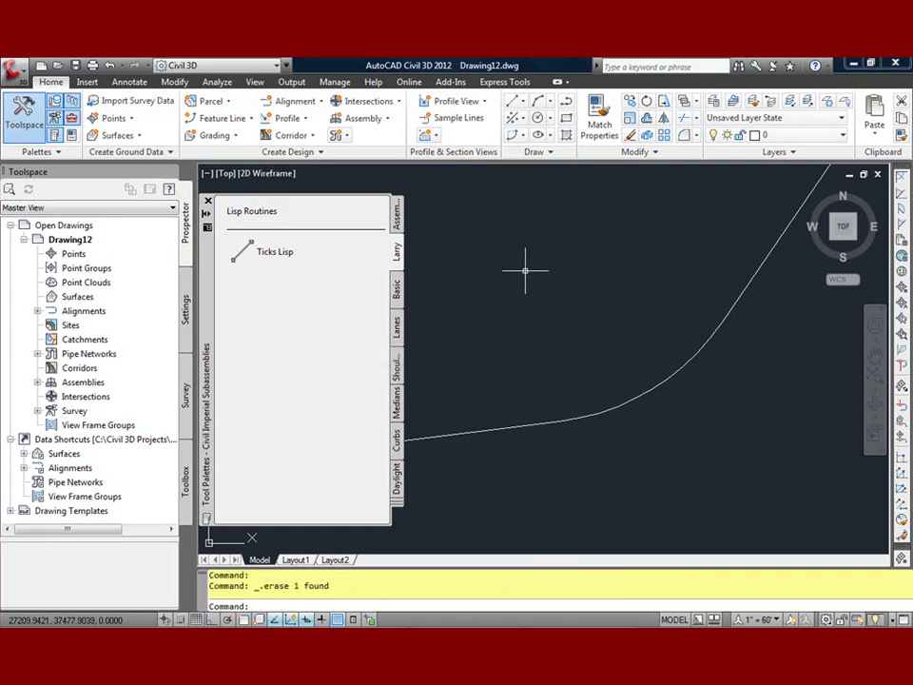
- Run Ticks Lisp on the curve with text size 2, tick marks, and layer 0
click(268, 256)
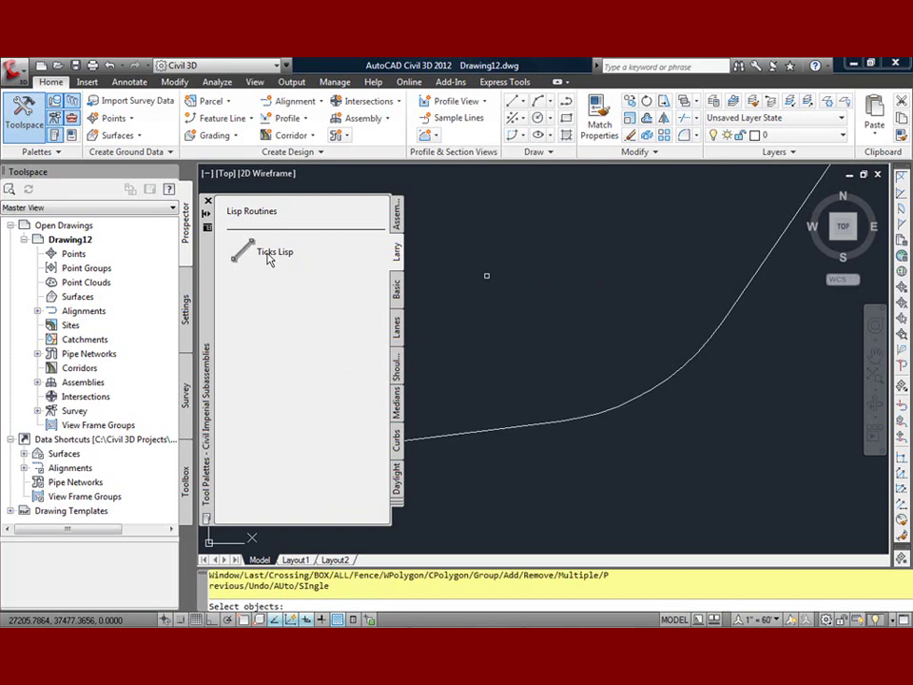
click(625, 404)
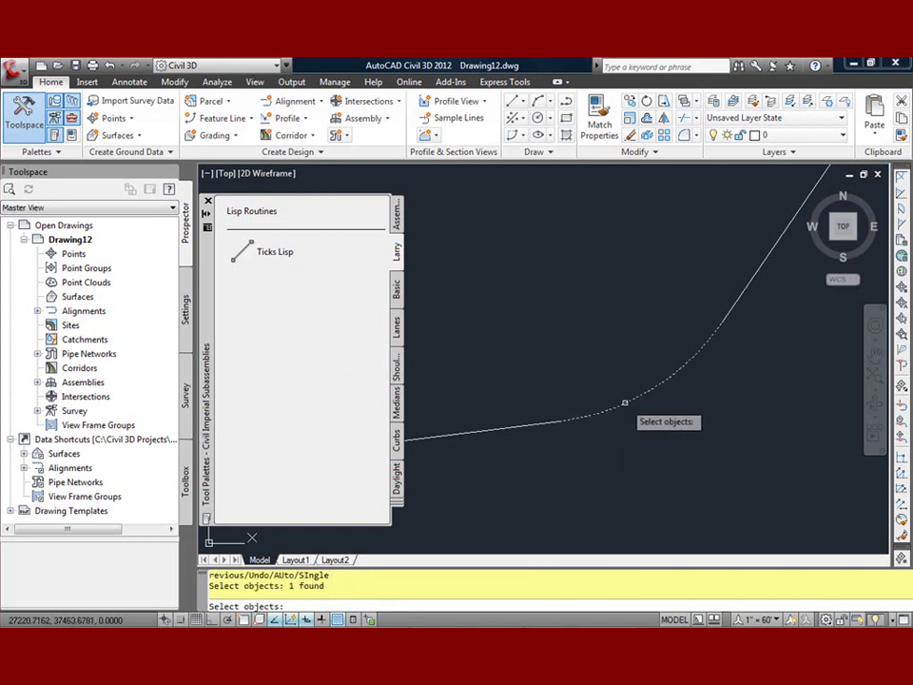
key(Return)
text(2)
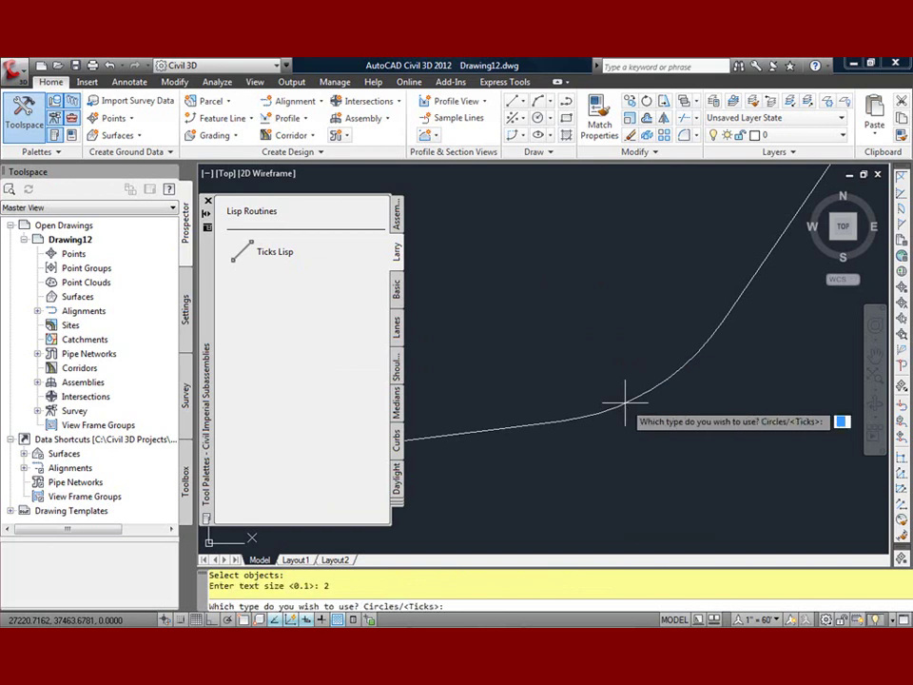
text(t)
key(Return)
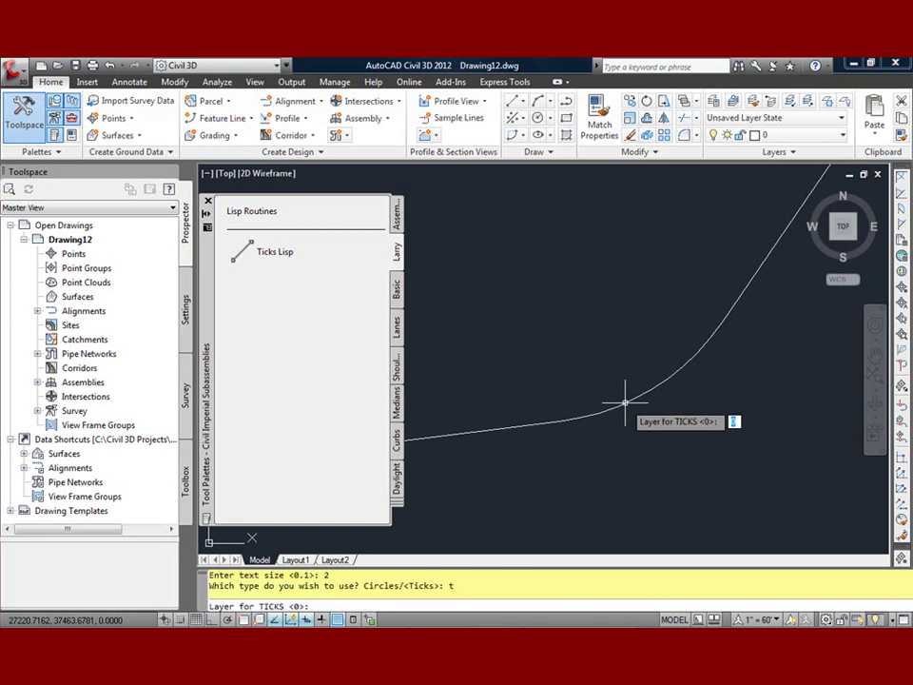
key(Return)
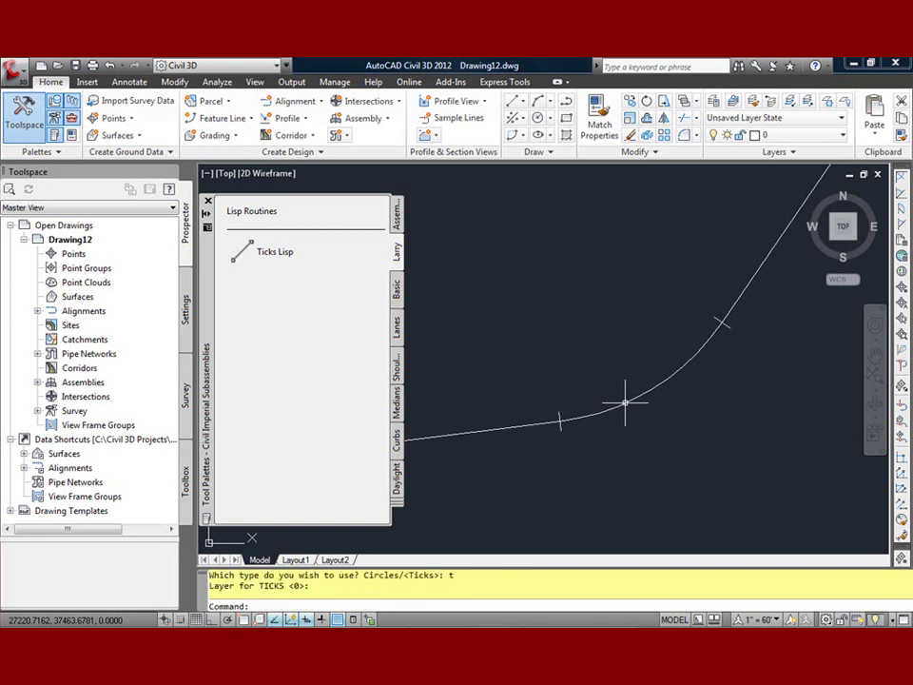
- Choose Rename on the Ticks Lisp palette tool to make its name editable
right_click(242, 254)
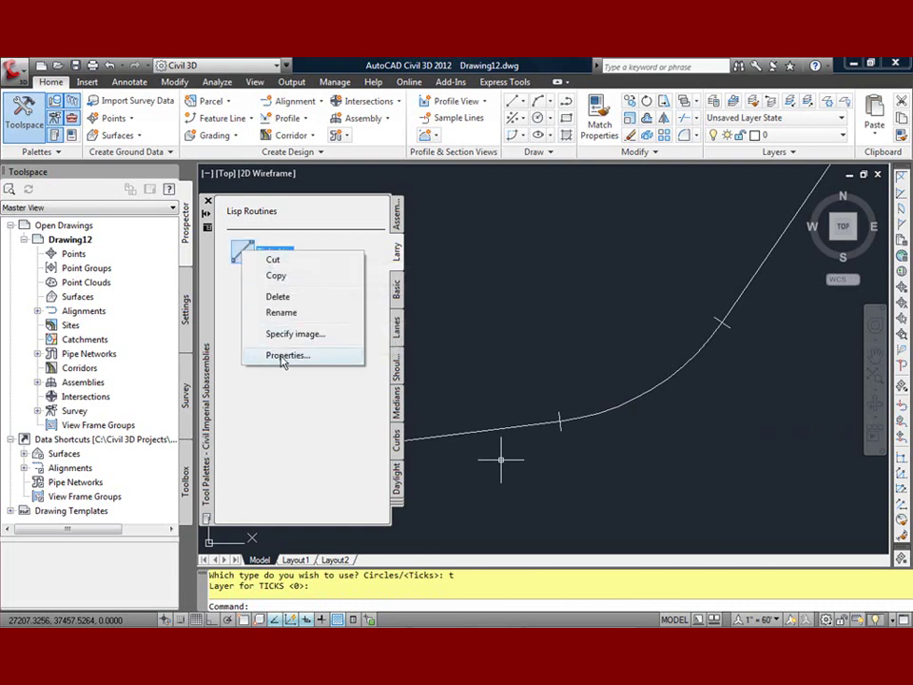
click(280, 311)
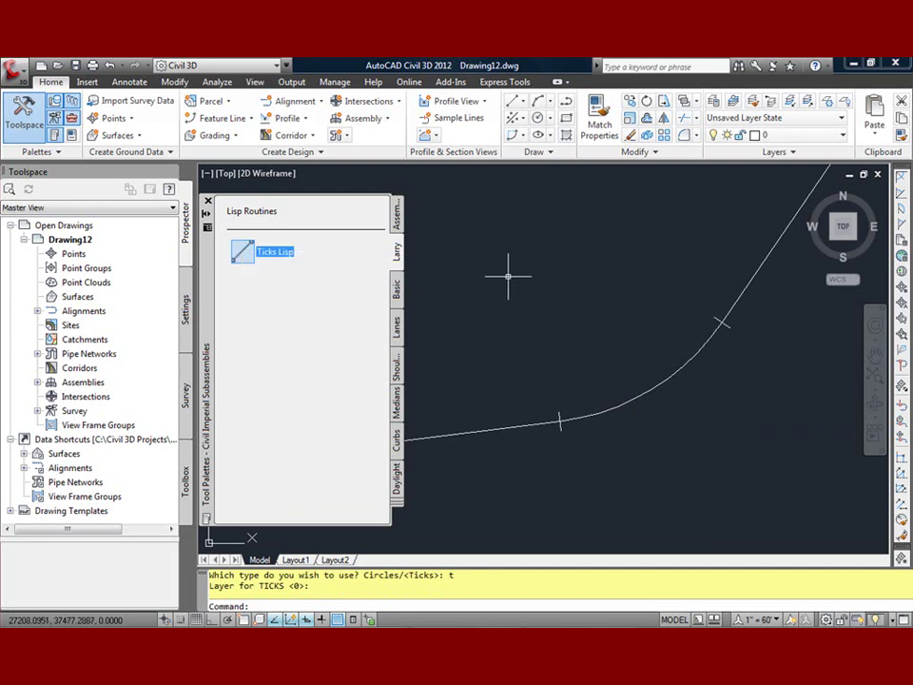